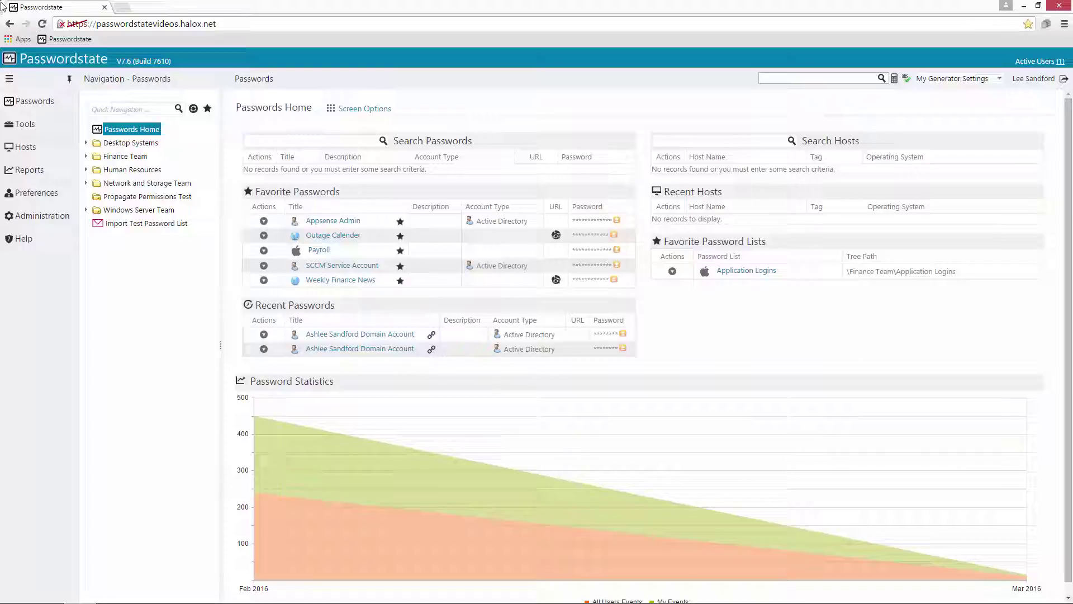
Step: Open the Hosts list to review win7work1.halox.net on port 3389
click(25, 147)
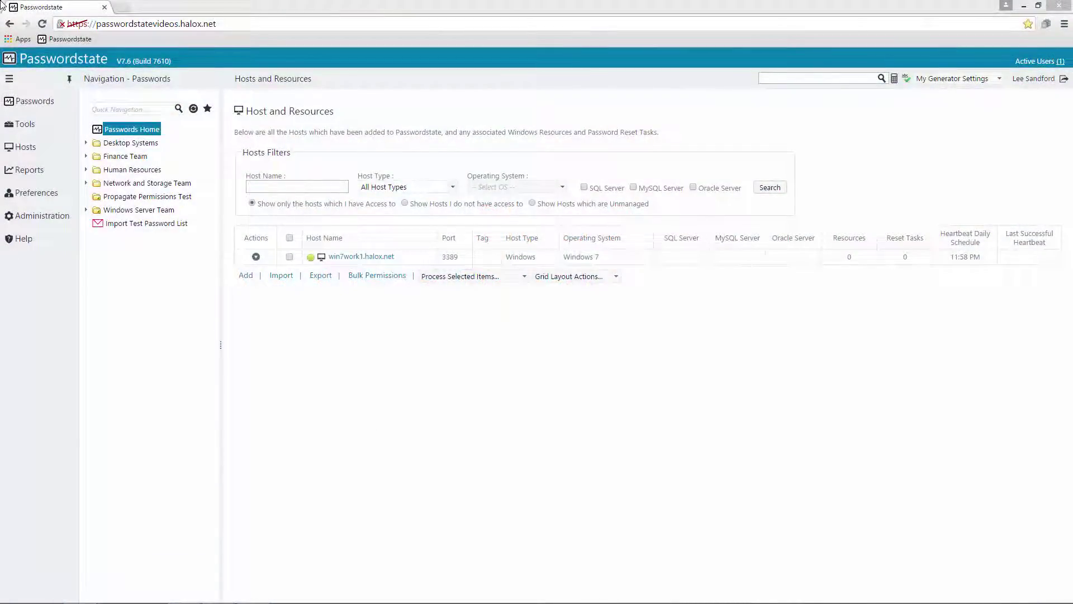
mouse_move(28, 101)
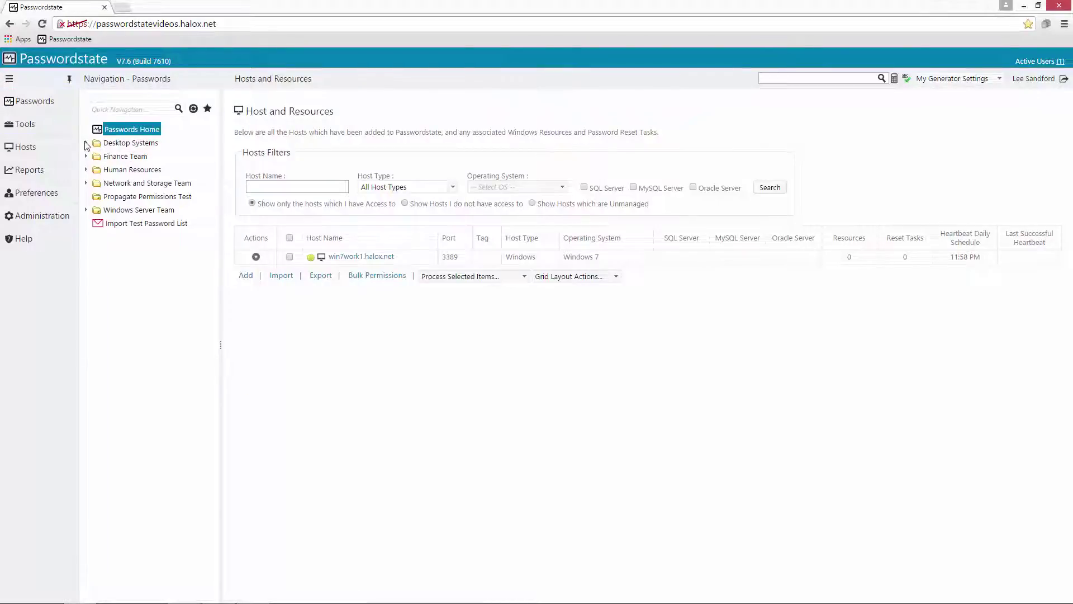
click(140, 157)
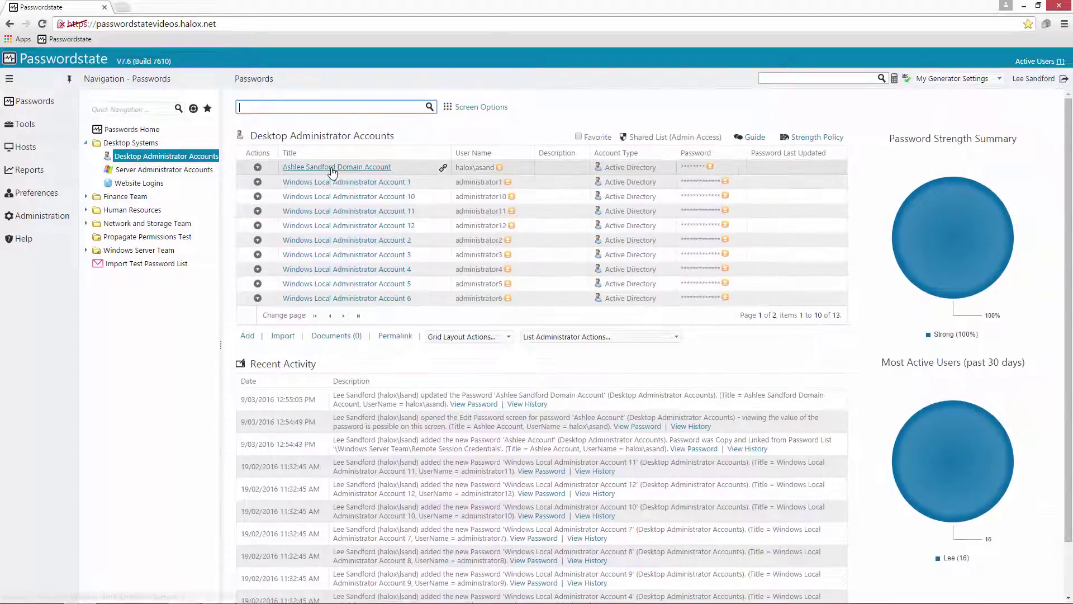
click(332, 167)
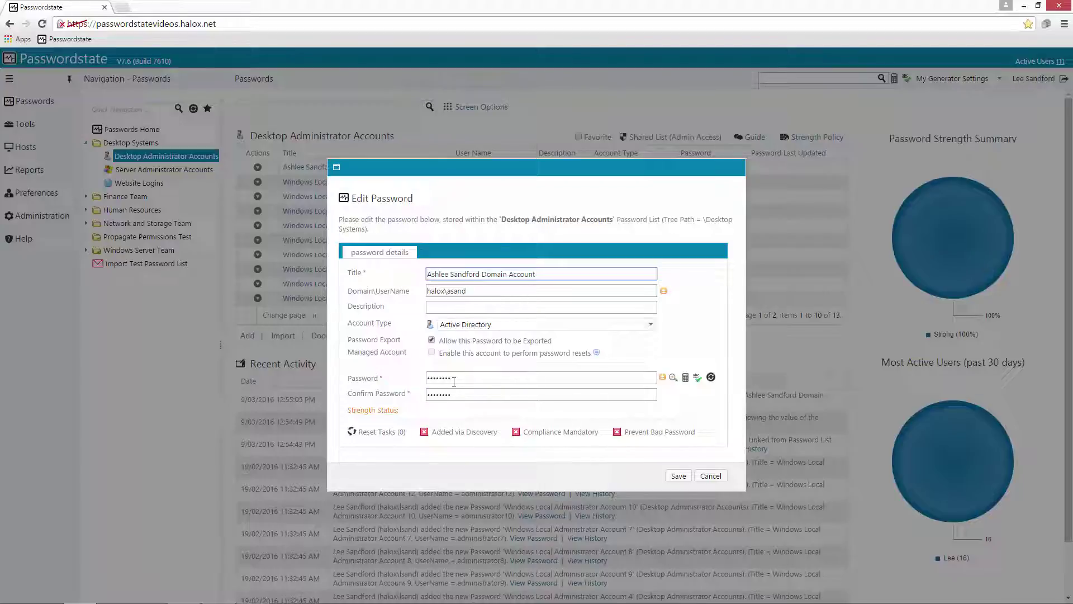
click(711, 378)
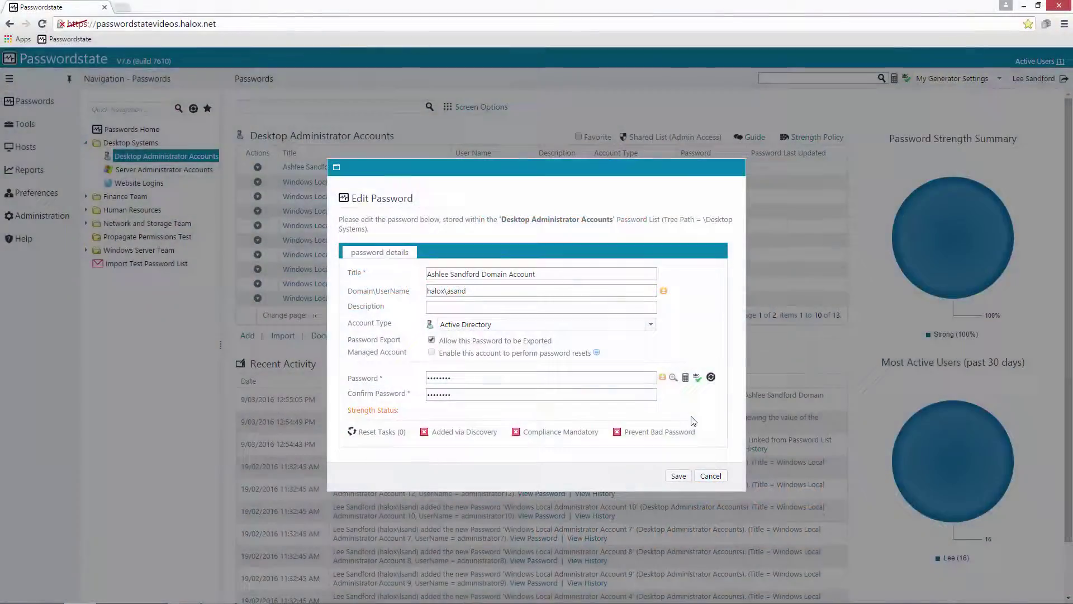
click(711, 476)
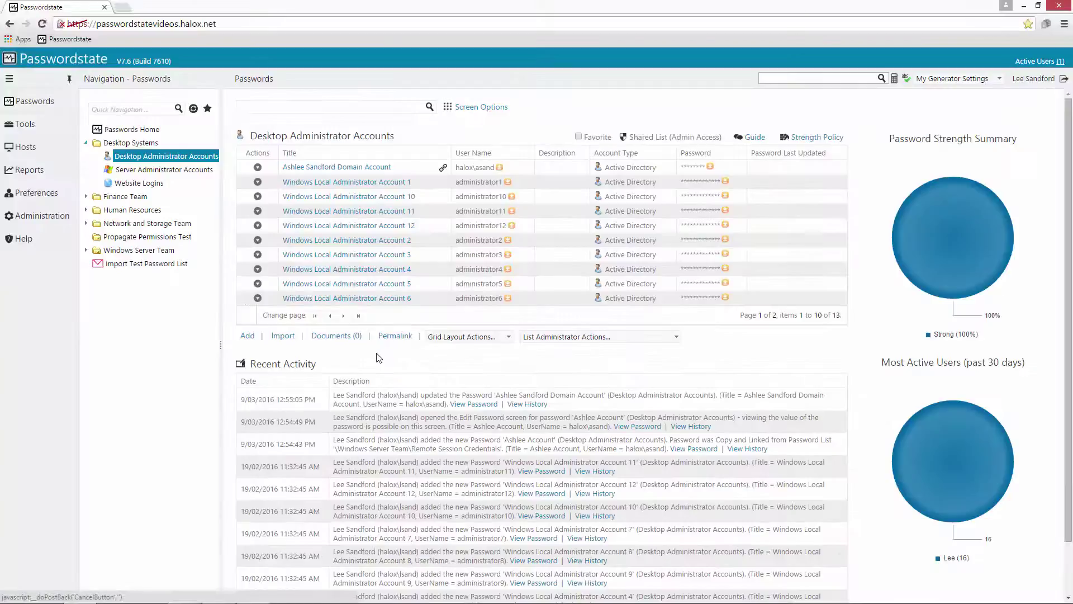
Step: Generate a new Remote Session Launcher API key in personal Preferences
click(38, 197)
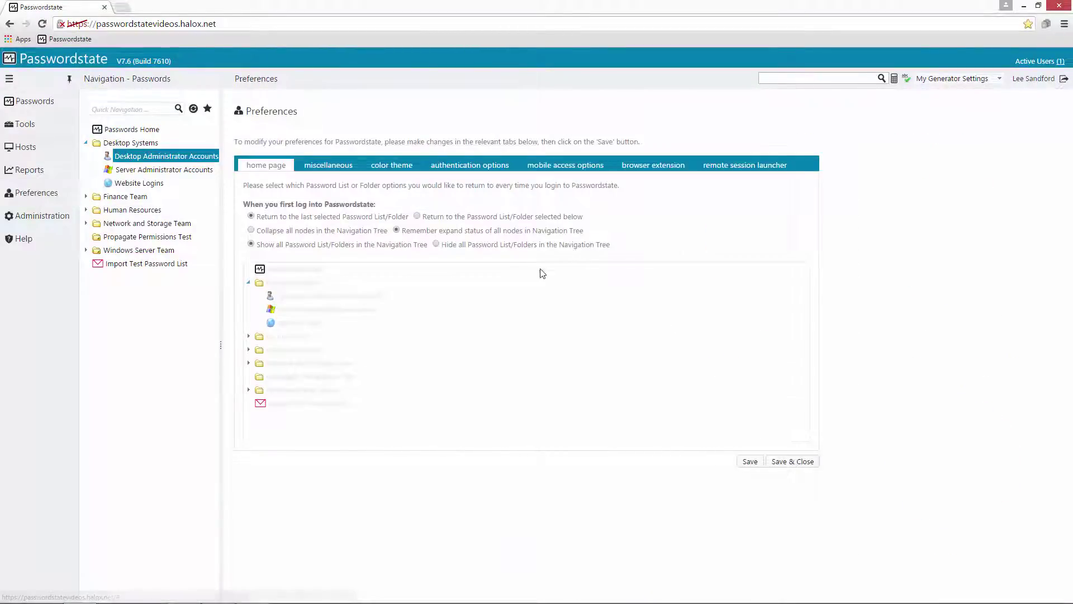
click(733, 166)
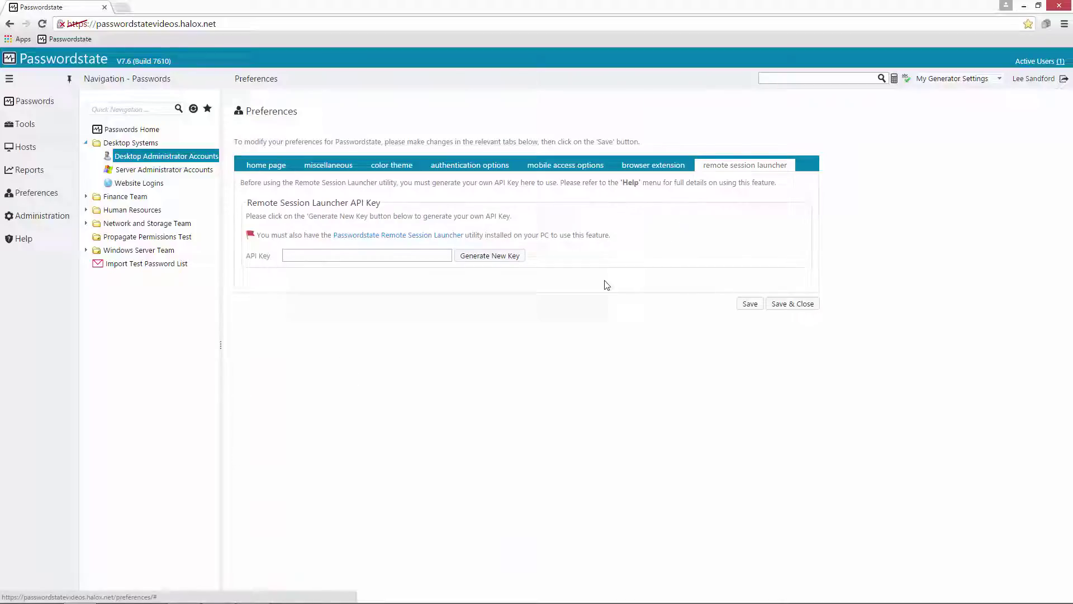
click(491, 258)
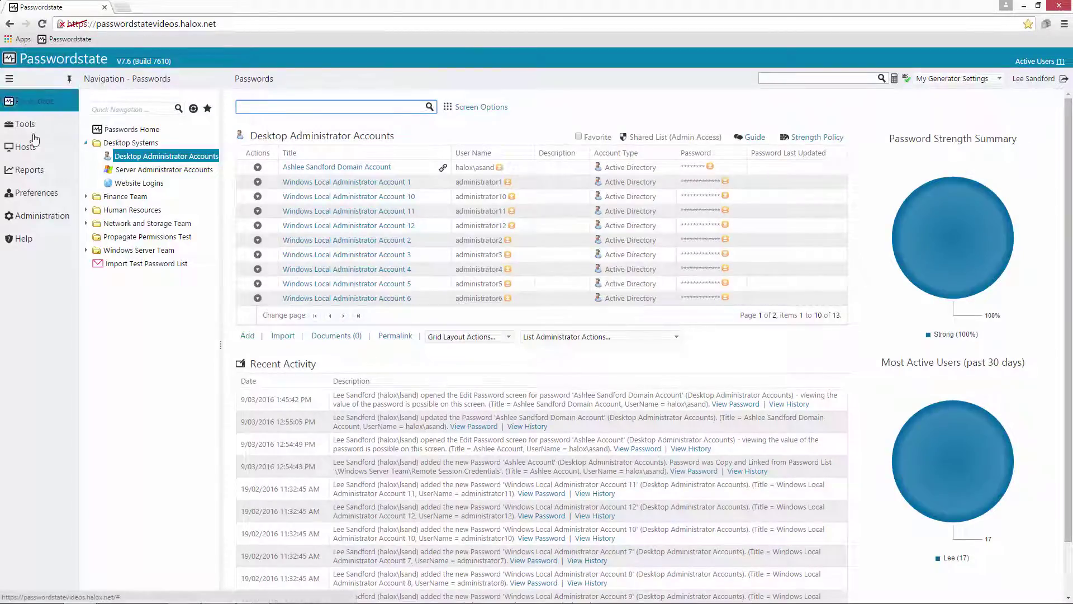
Step: Go to Remote Session Credentials and download the Remote Session Launcher installer
mouse_move(37, 202)
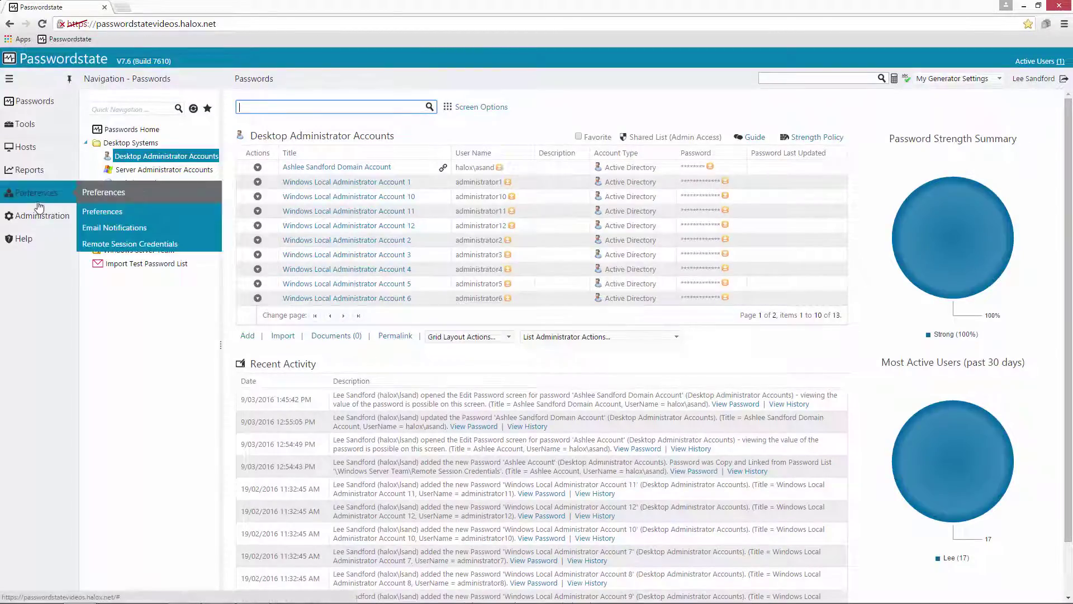
click(122, 244)
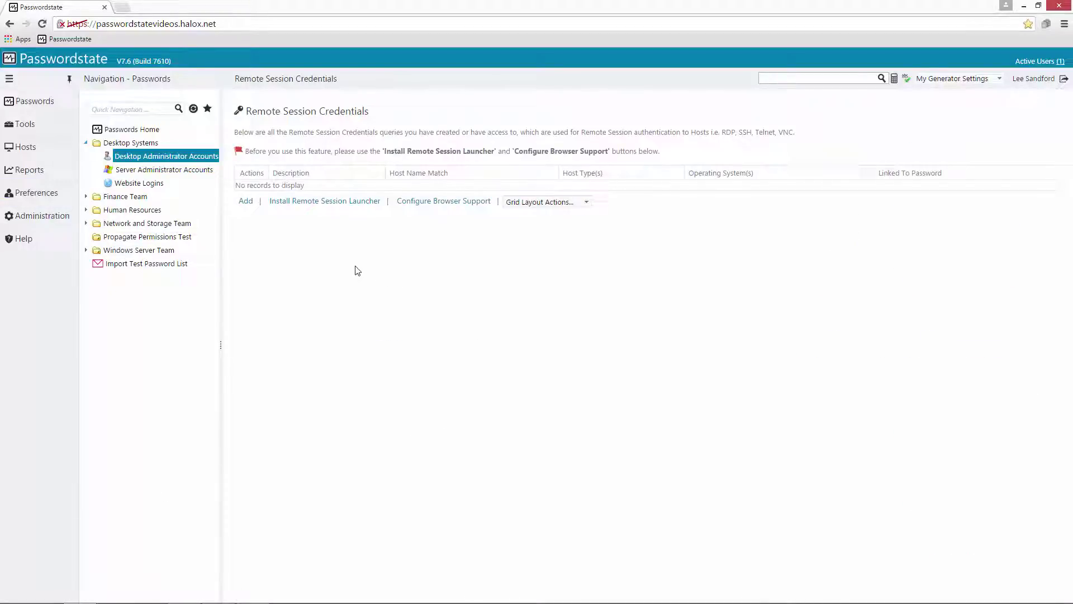
click(312, 203)
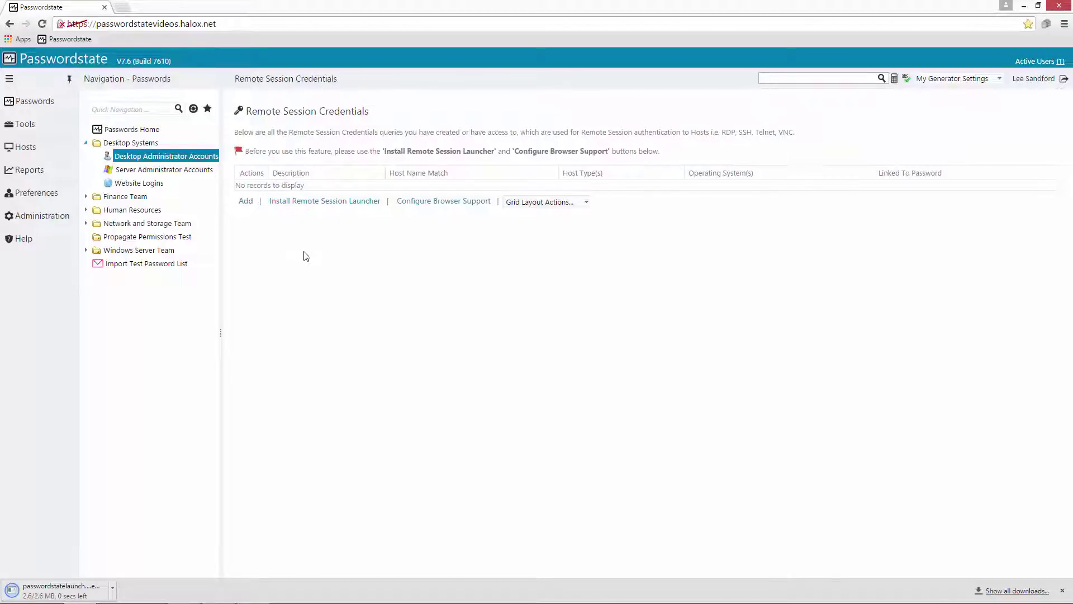
click(43, 593)
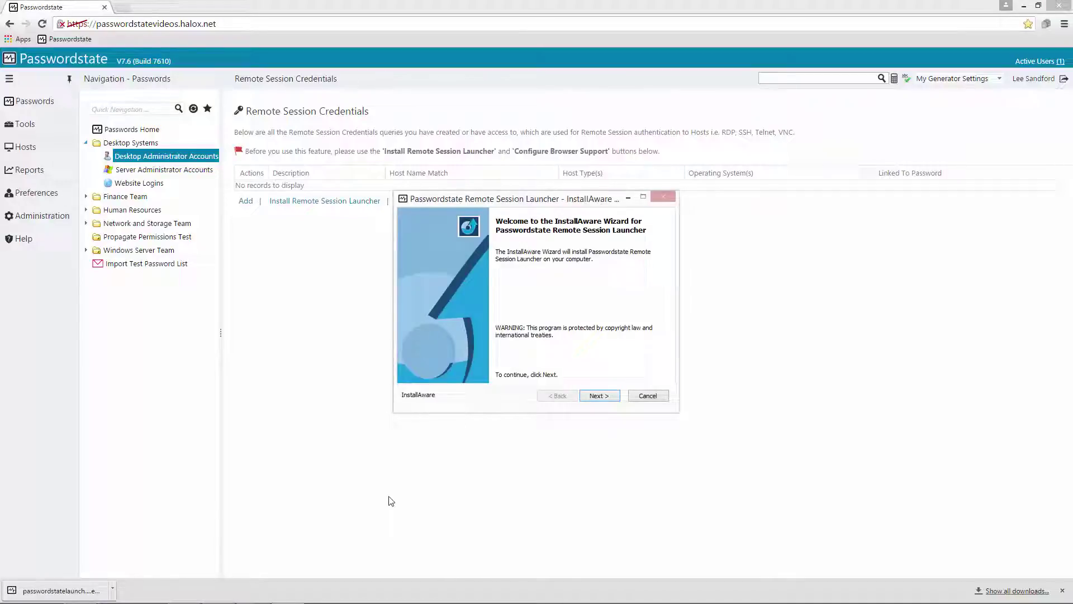
click(599, 395)
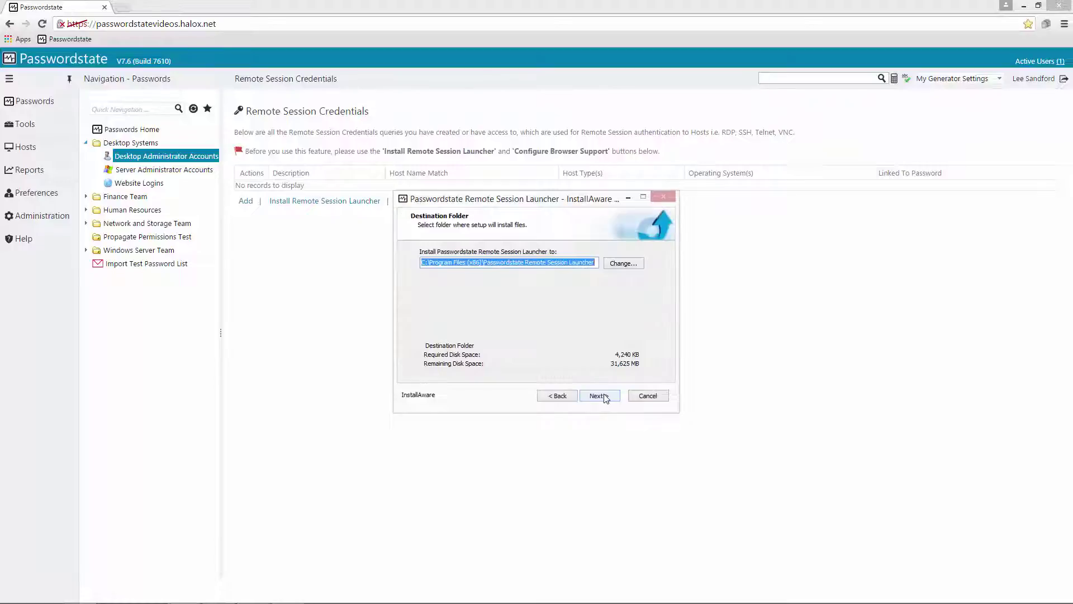
click(600, 395)
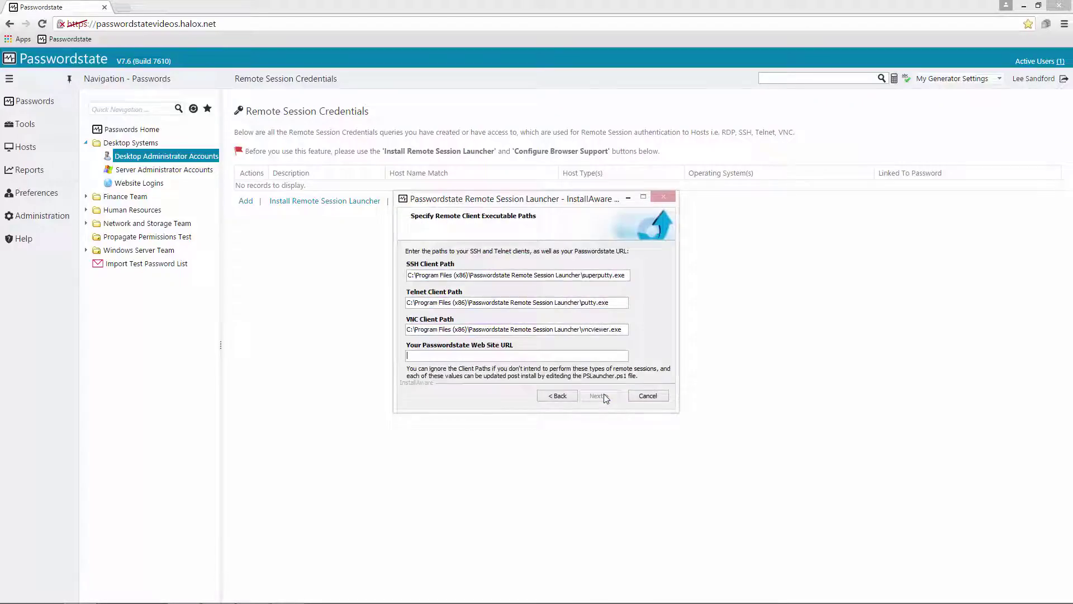
right_click(468, 354)
click(497, 397)
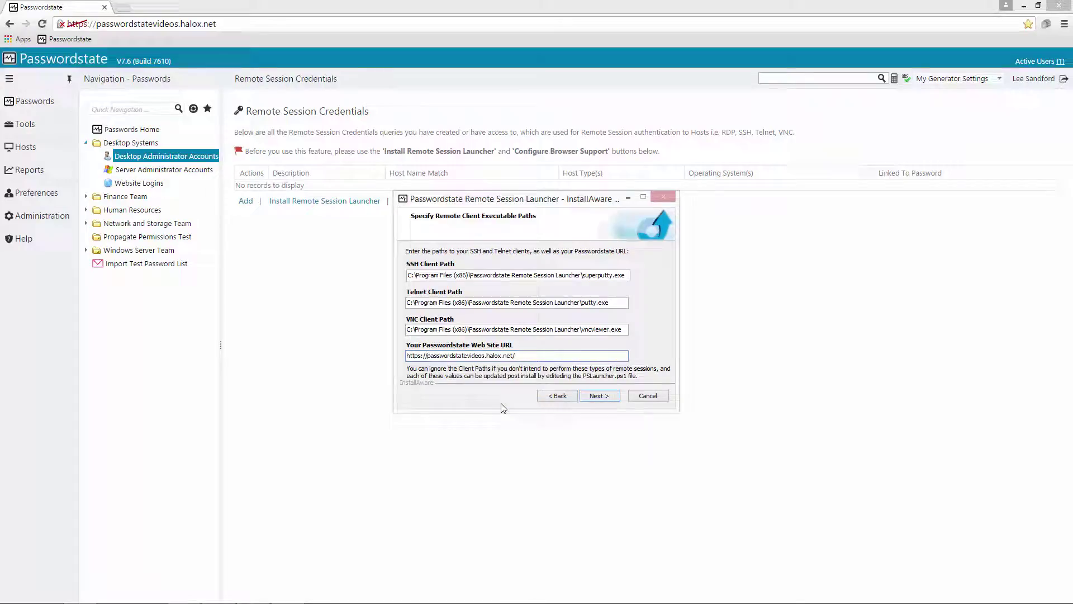
click(604, 398)
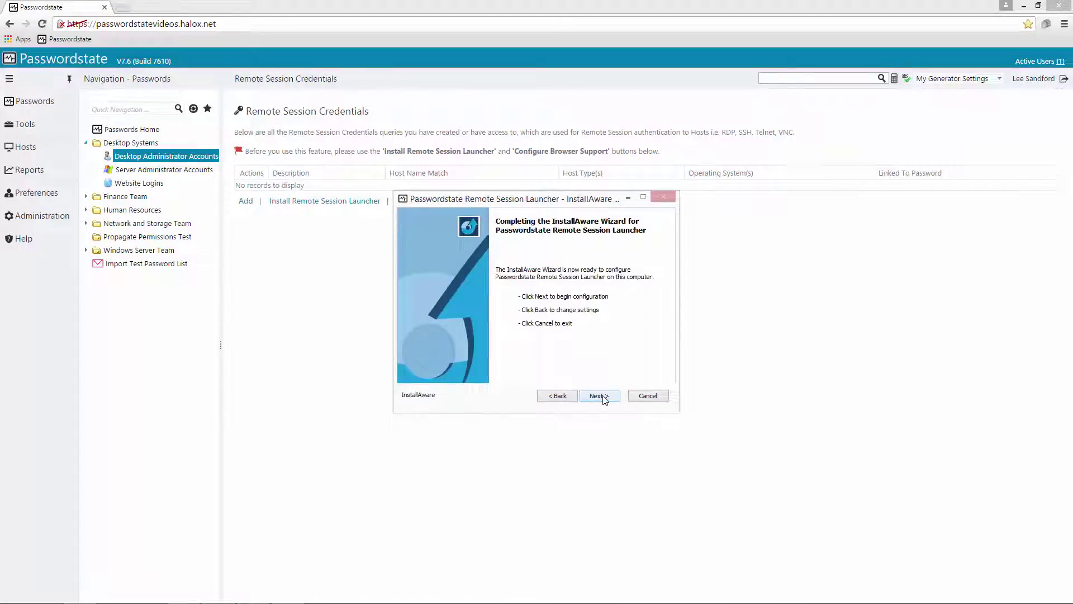
click(598, 396)
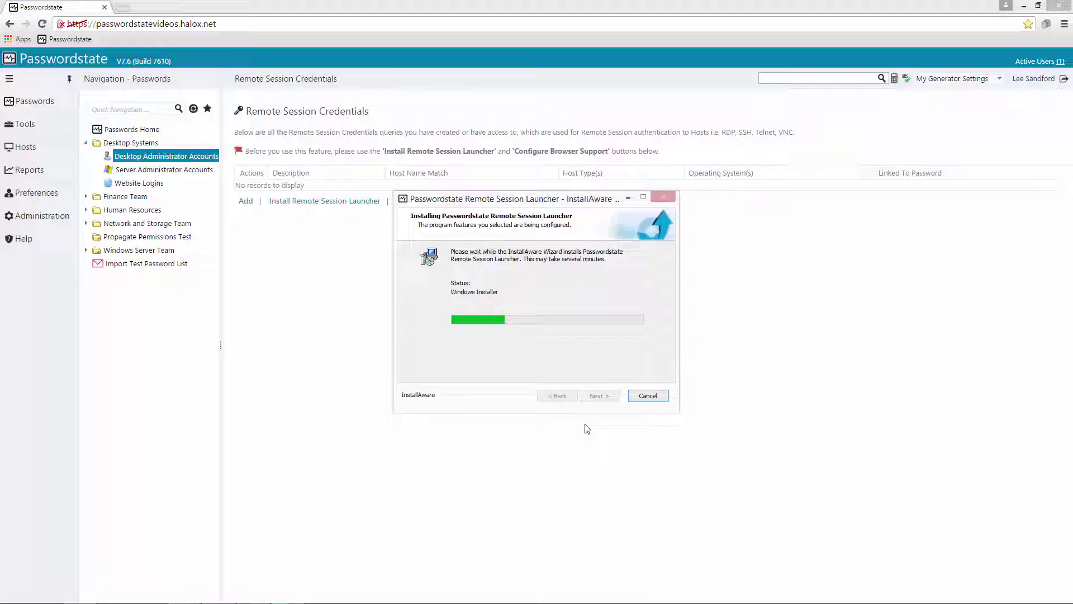
click(599, 396)
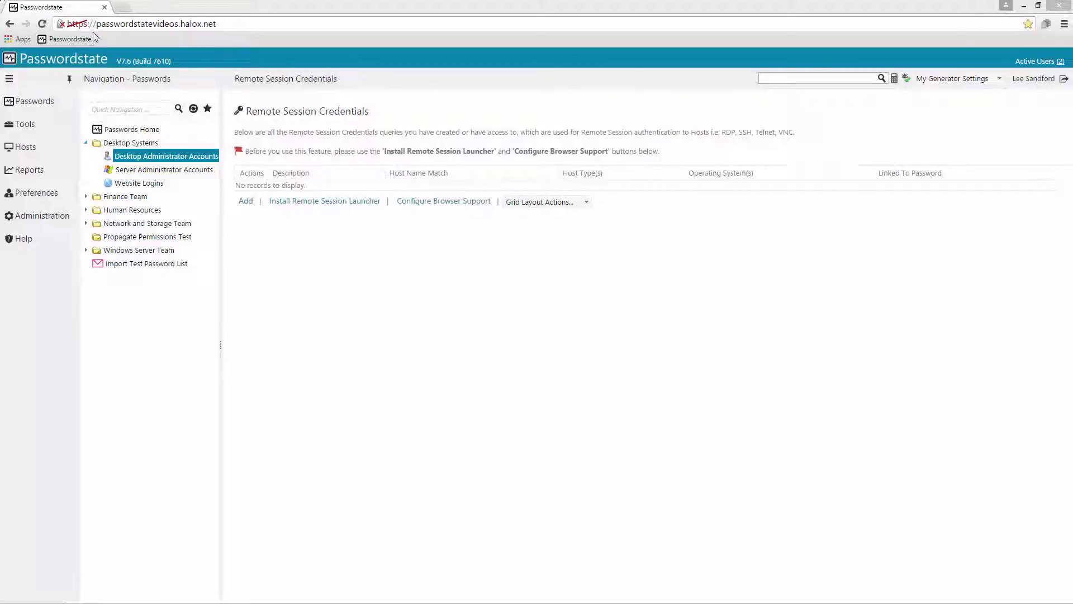
Step: Make Chrome always open psrdp RDP session links with PSLauncher
click(438, 202)
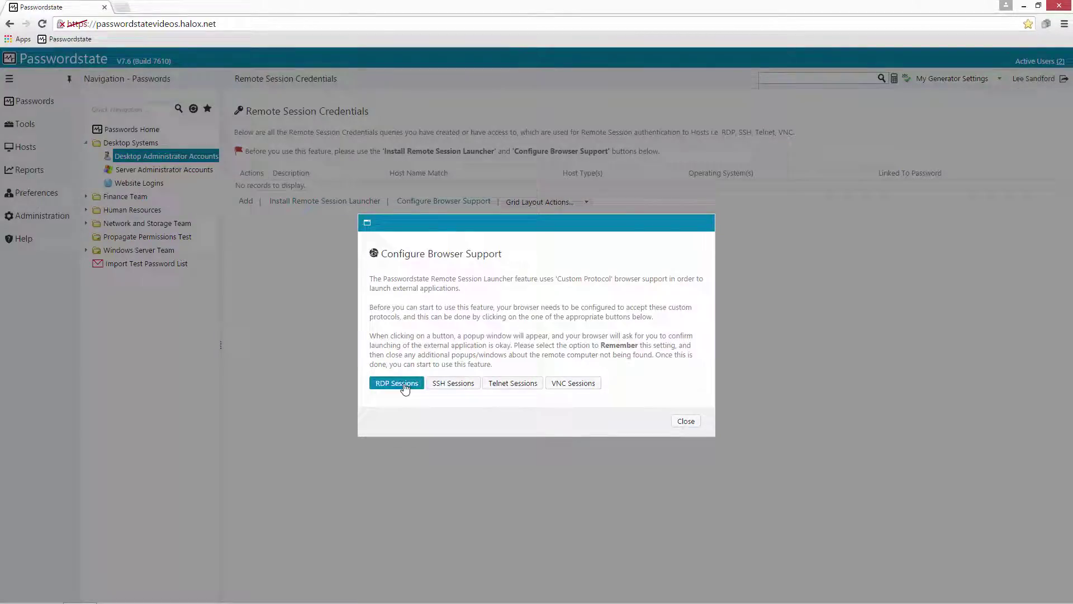
click(403, 384)
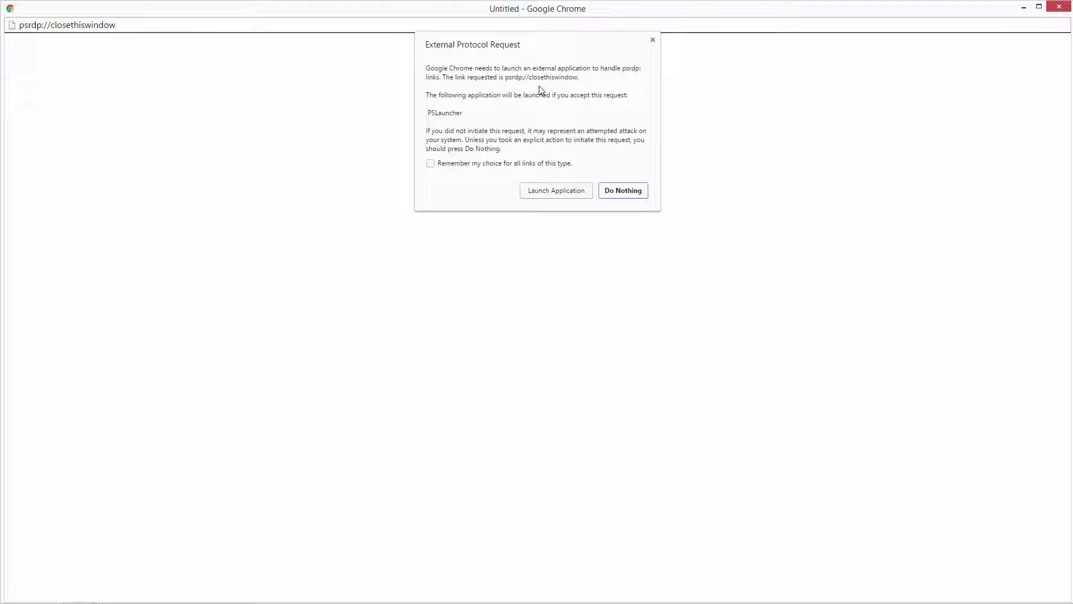
click(430, 164)
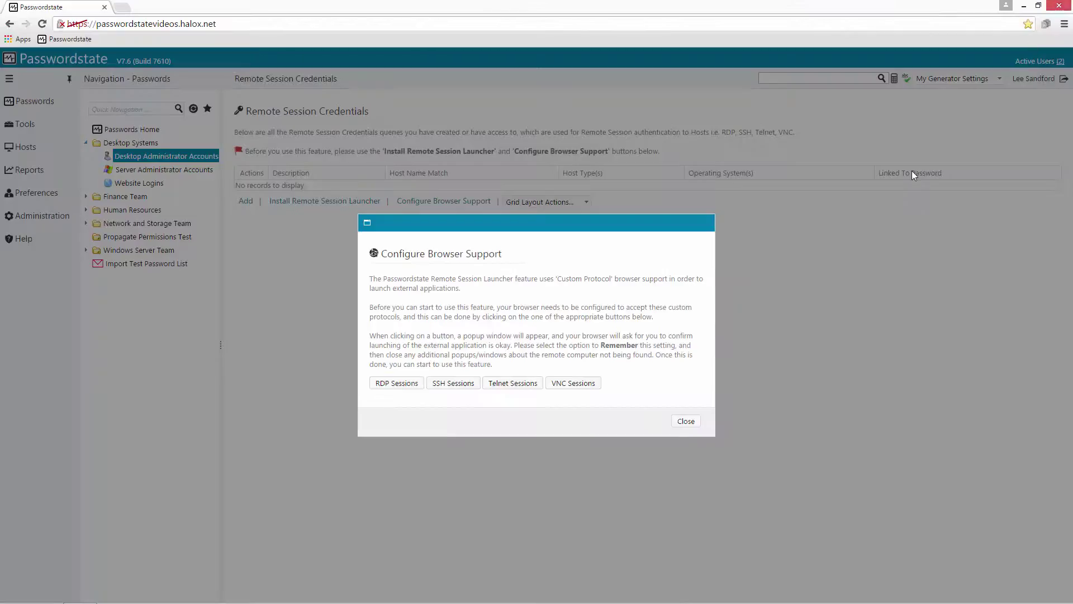
click(672, 422)
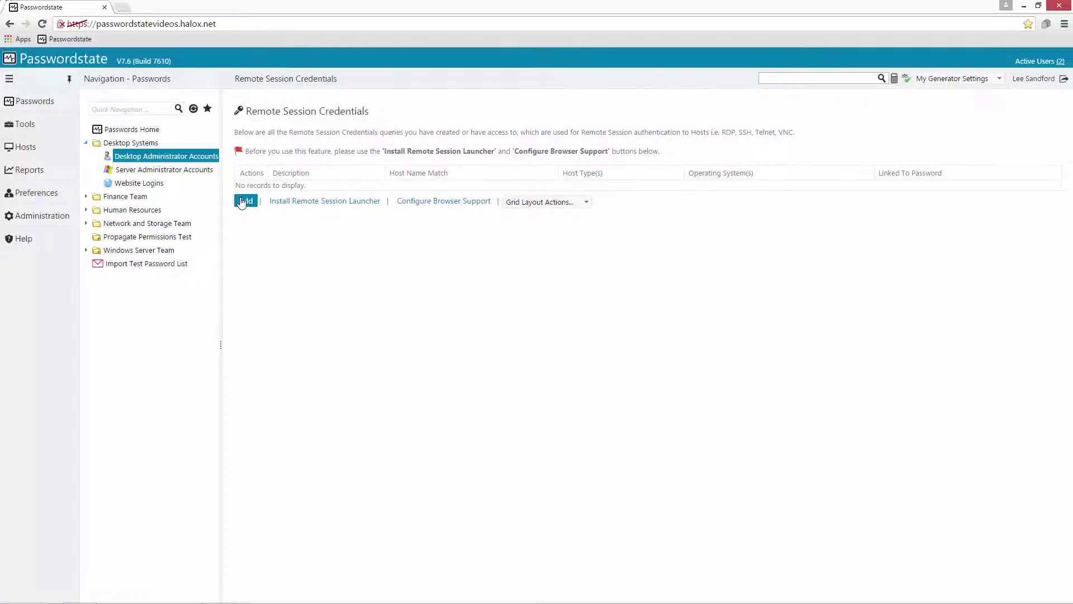
Step: Start a new credential query described 'Windows Machines', limited to Windows host types
click(245, 201)
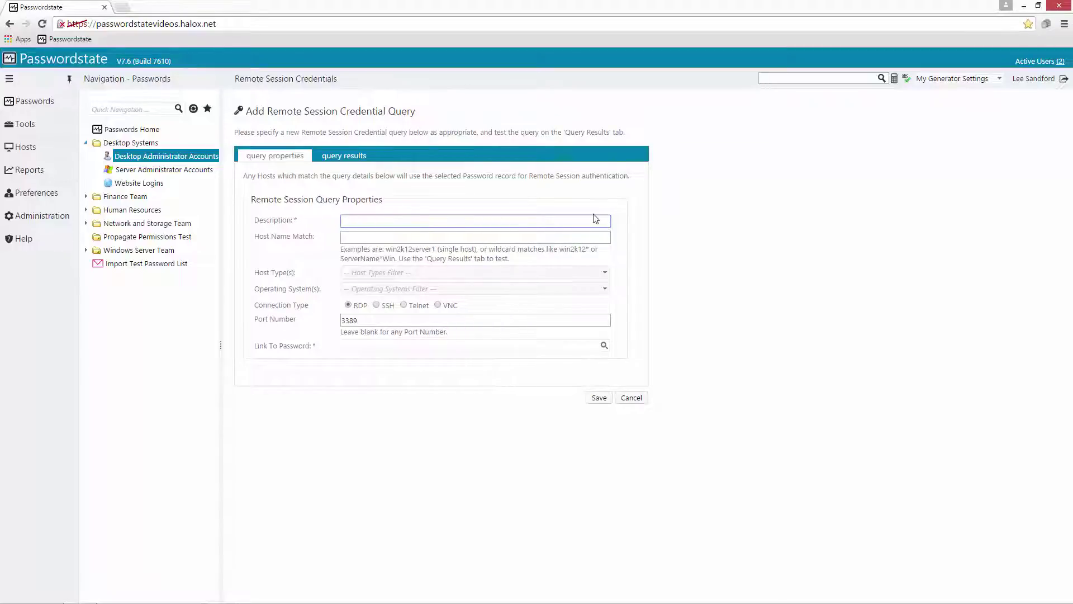
text(Windows Machines)
click(504, 239)
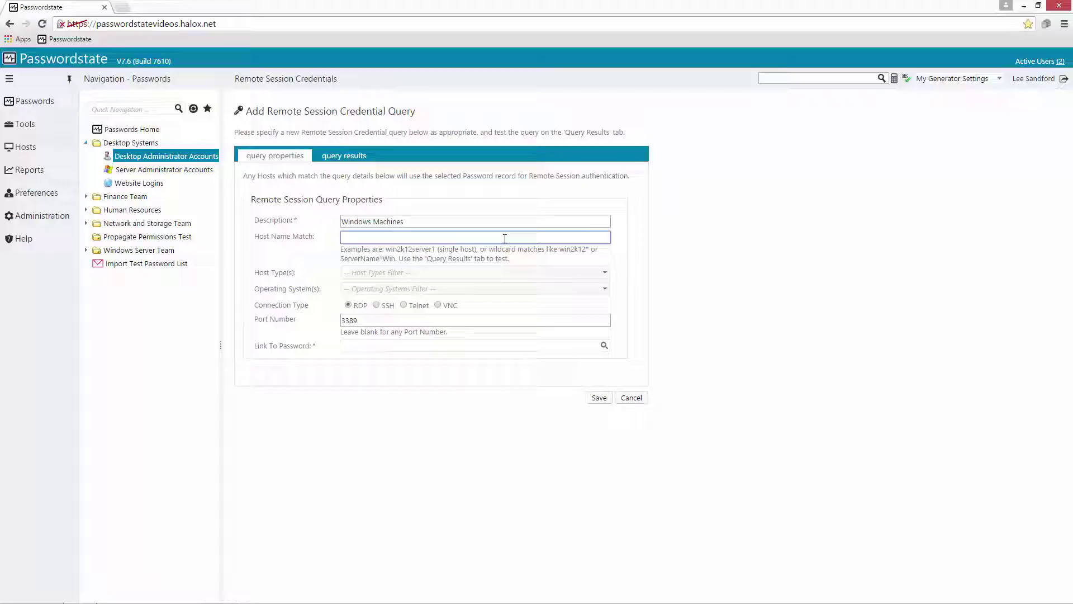
click(603, 274)
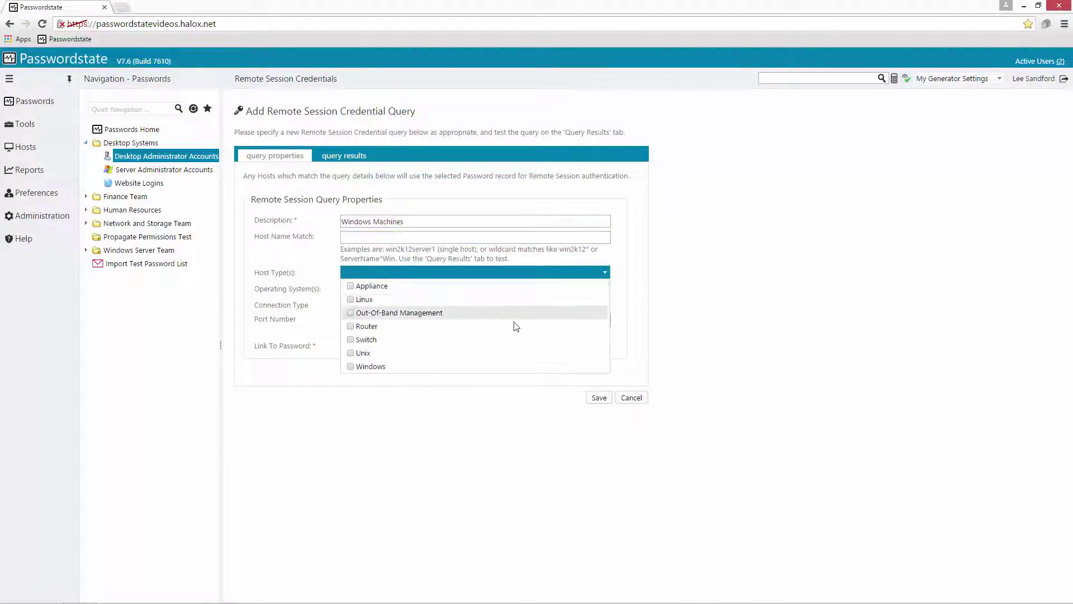
click(352, 367)
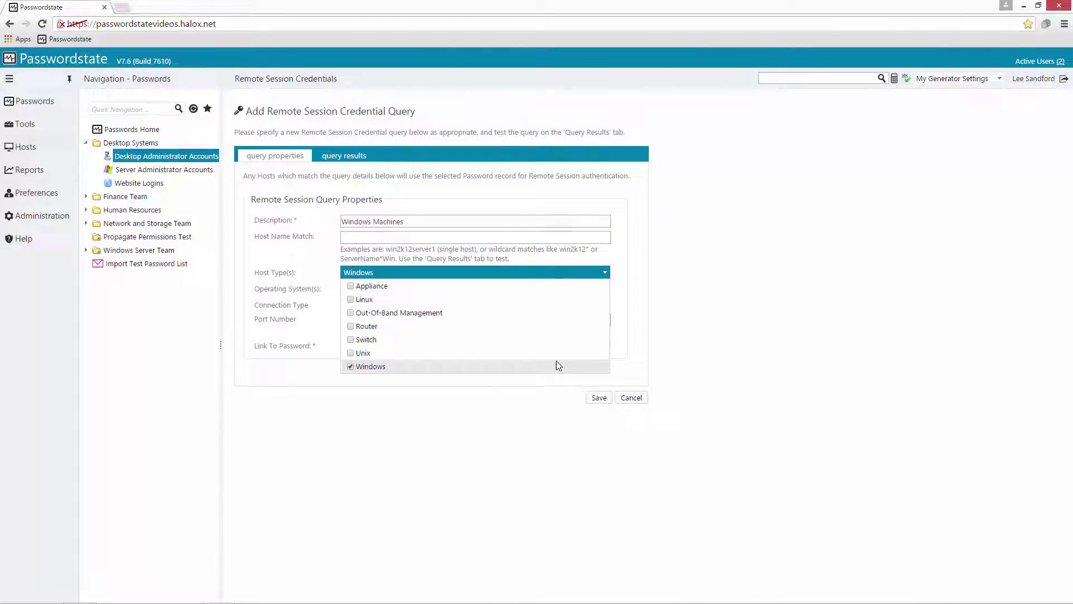
click(794, 349)
Step: Restrict the query to Windows 7, link the Desktop Administrator Accounts password, and save
click(604, 289)
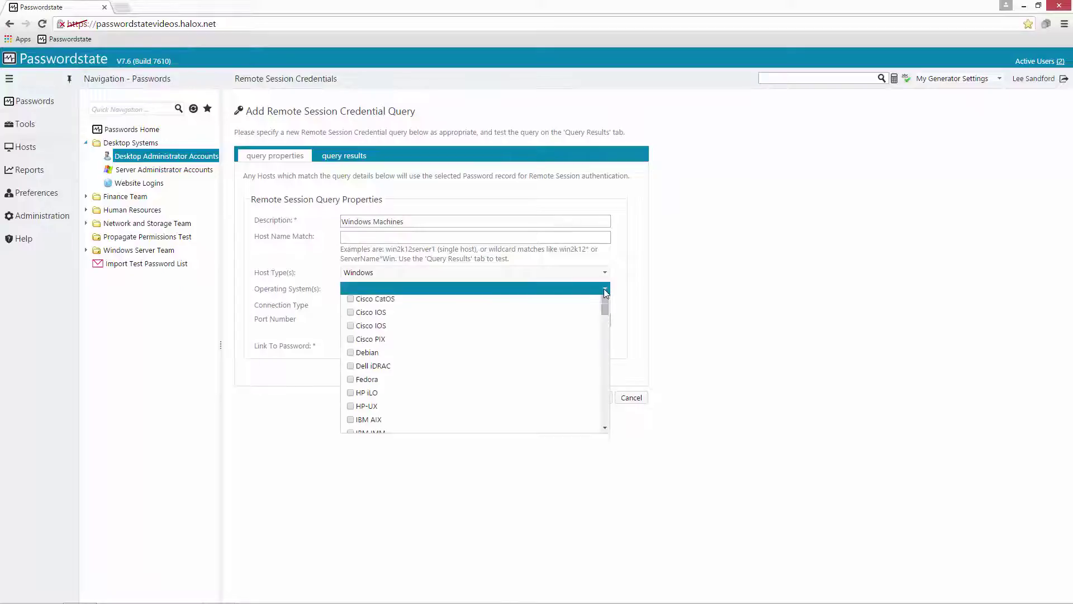
drag(605, 311, 604, 395)
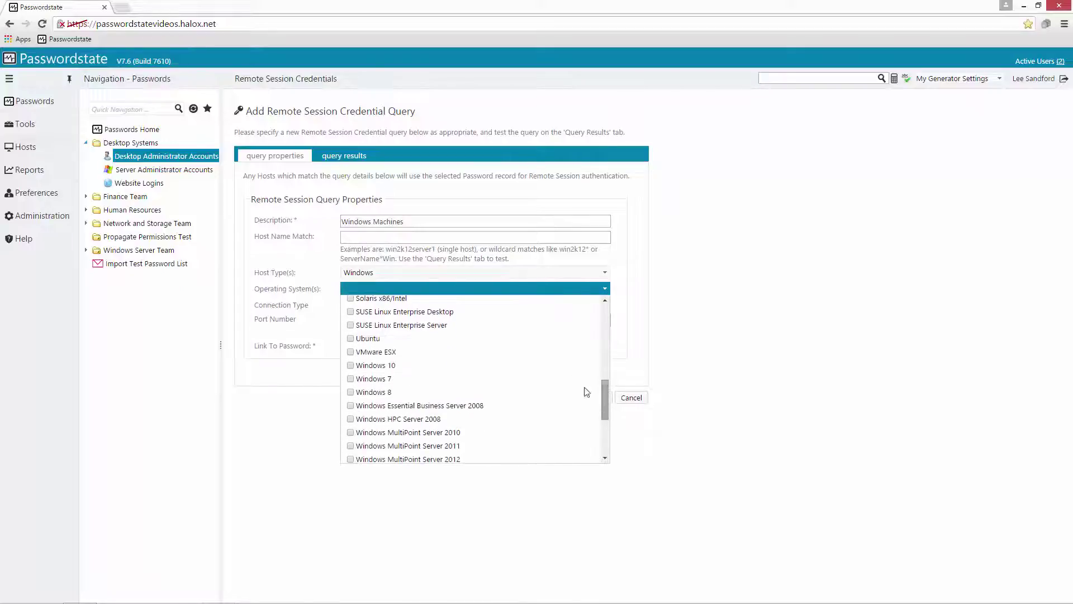
click(350, 379)
click(751, 373)
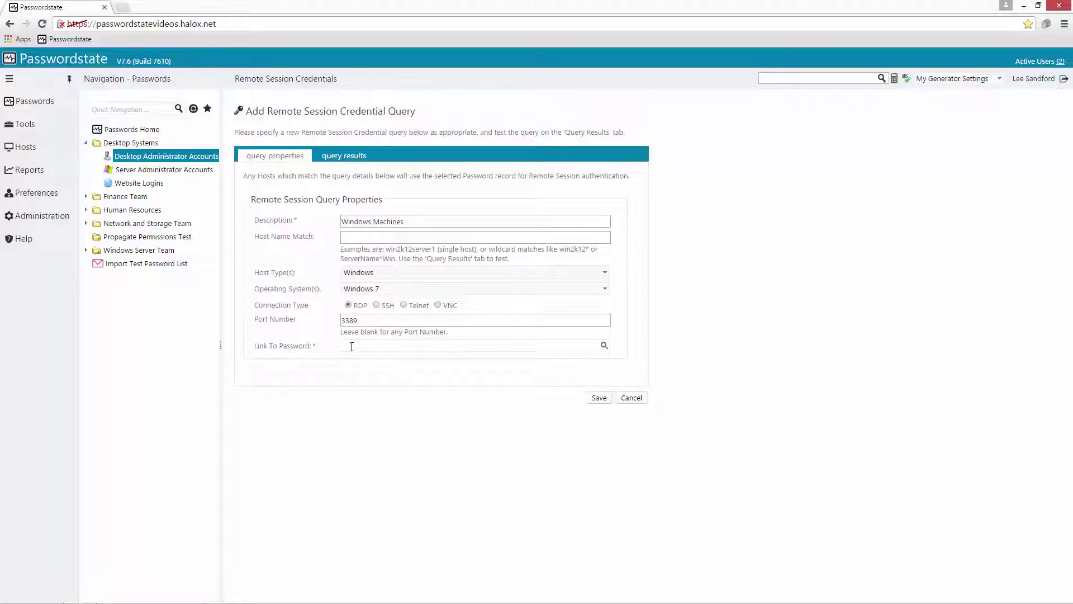
click(496, 345)
text(asand)
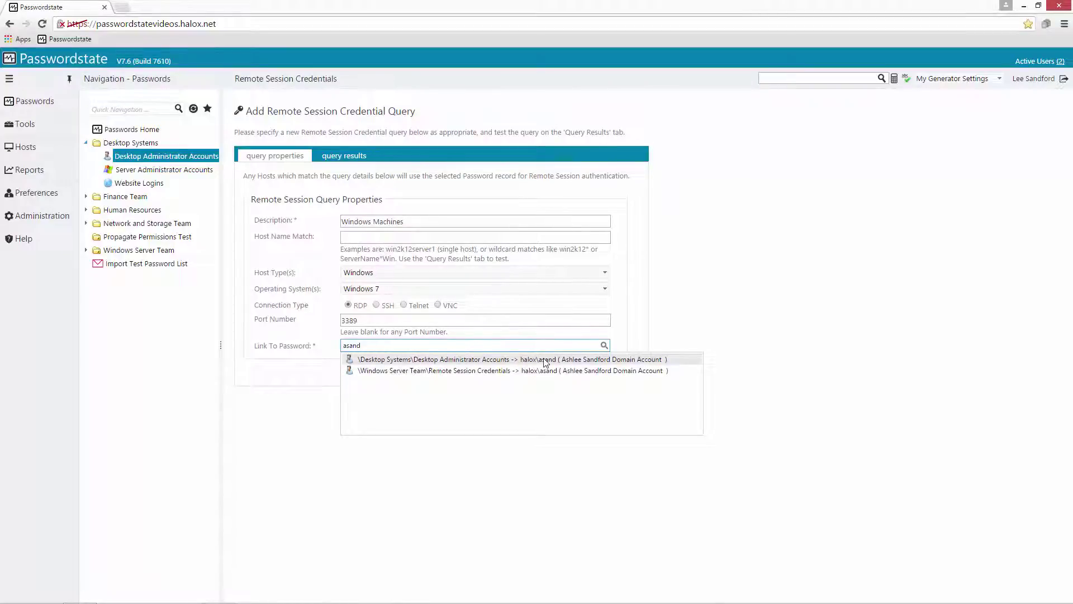
click(481, 362)
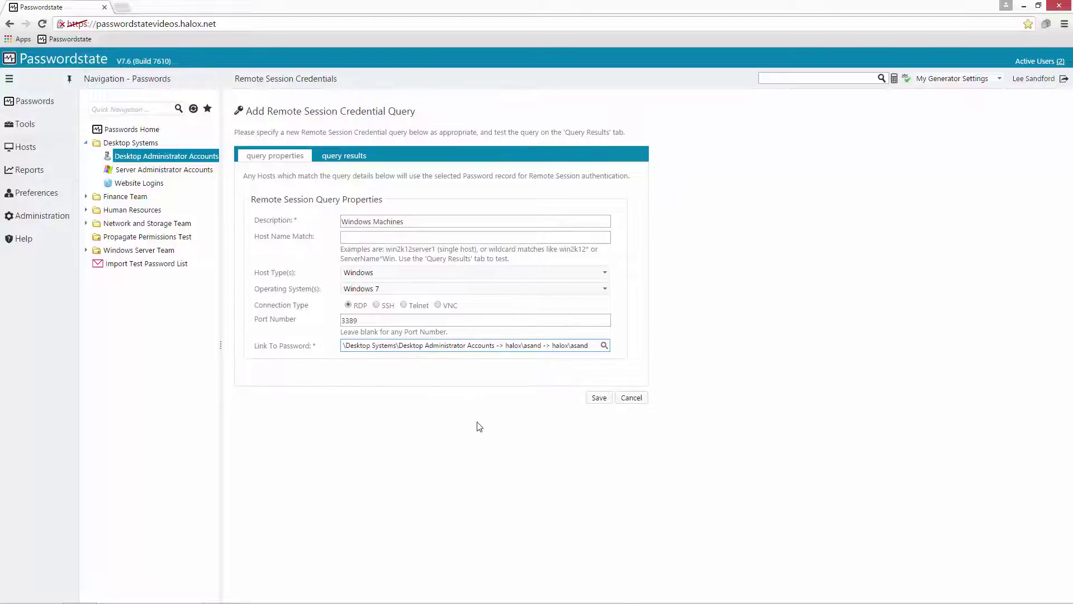
click(598, 400)
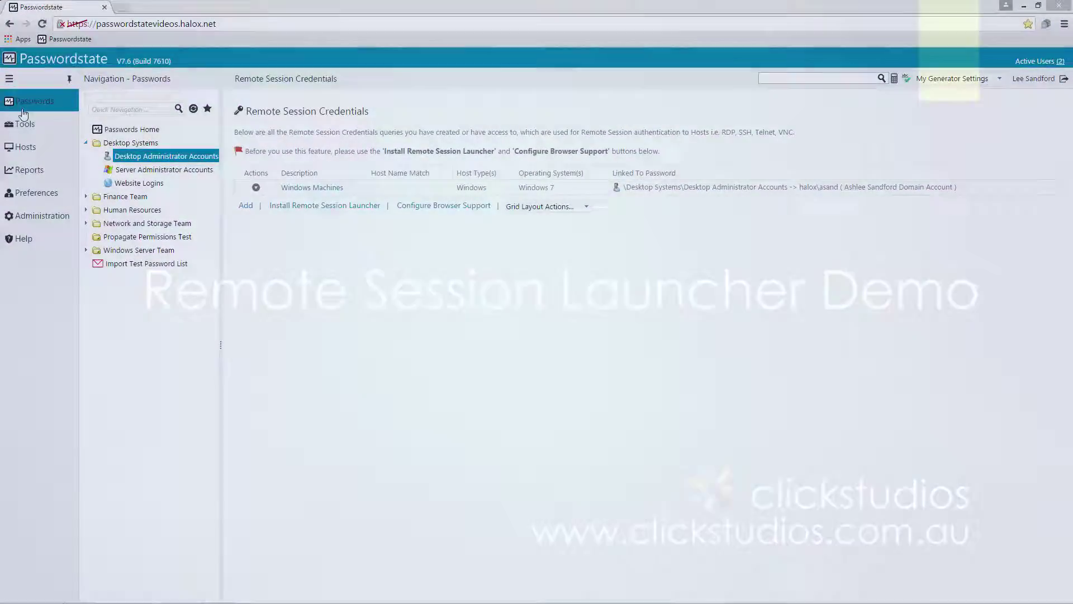
Step: In the Remote Session Launcher, search win7 and launch win7work1.halox.net
mouse_move(24, 125)
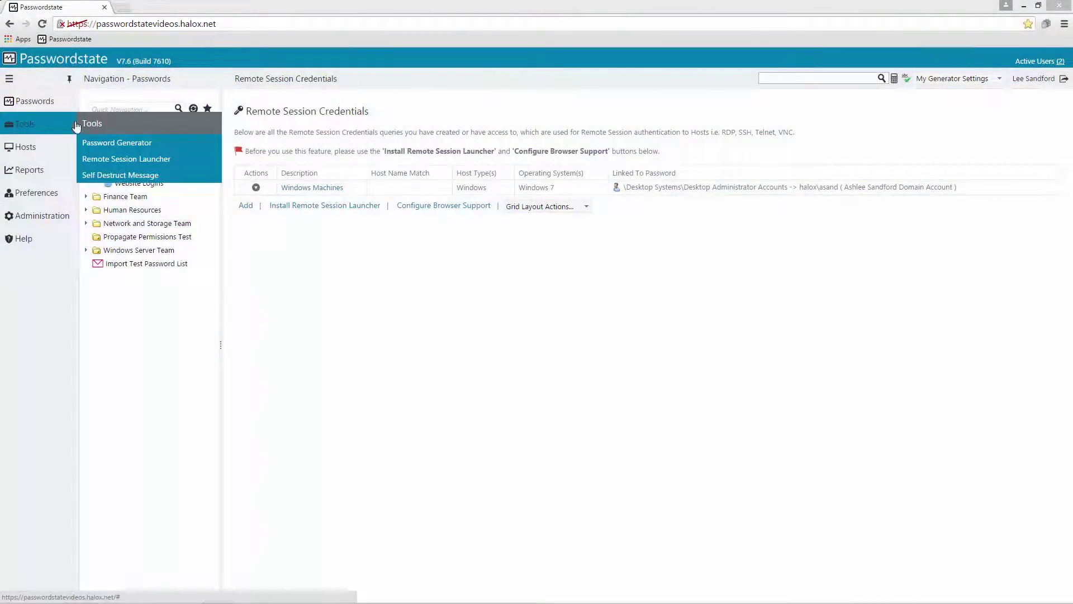
click(124, 160)
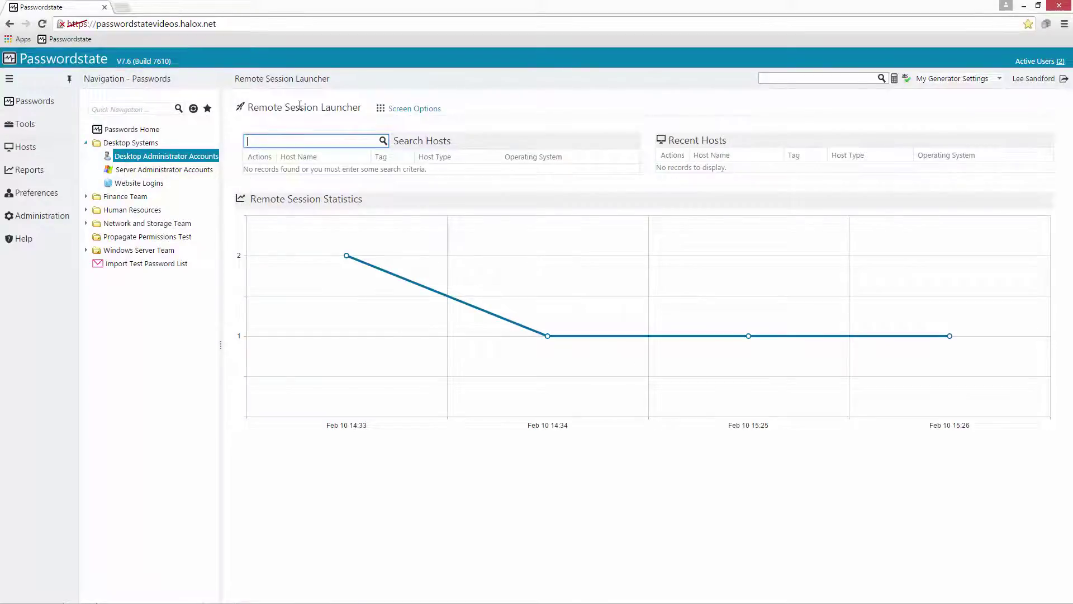
text(win7work1)
click(383, 141)
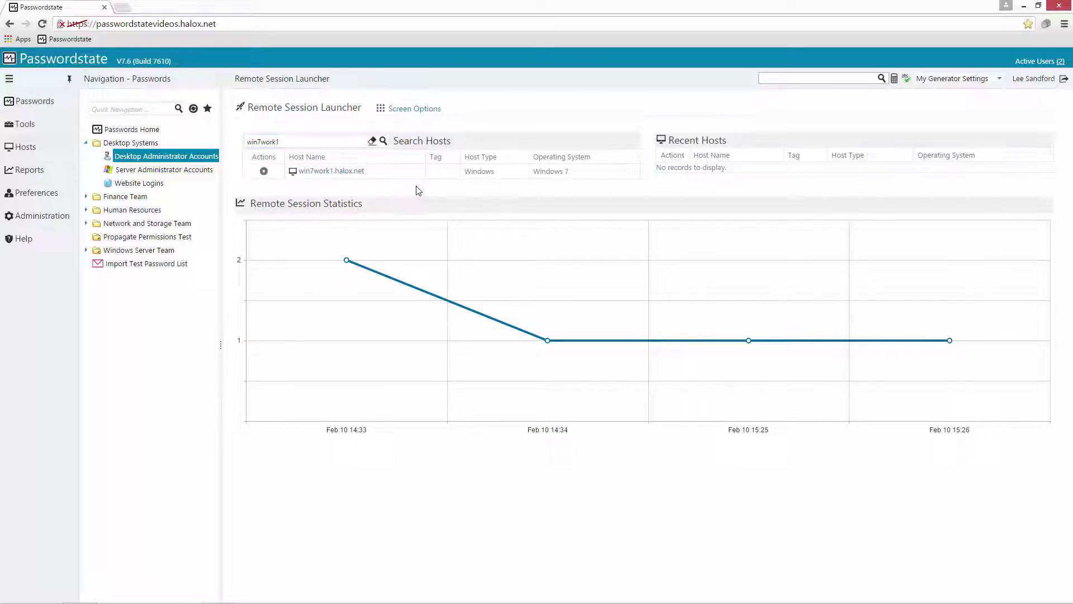
click(340, 174)
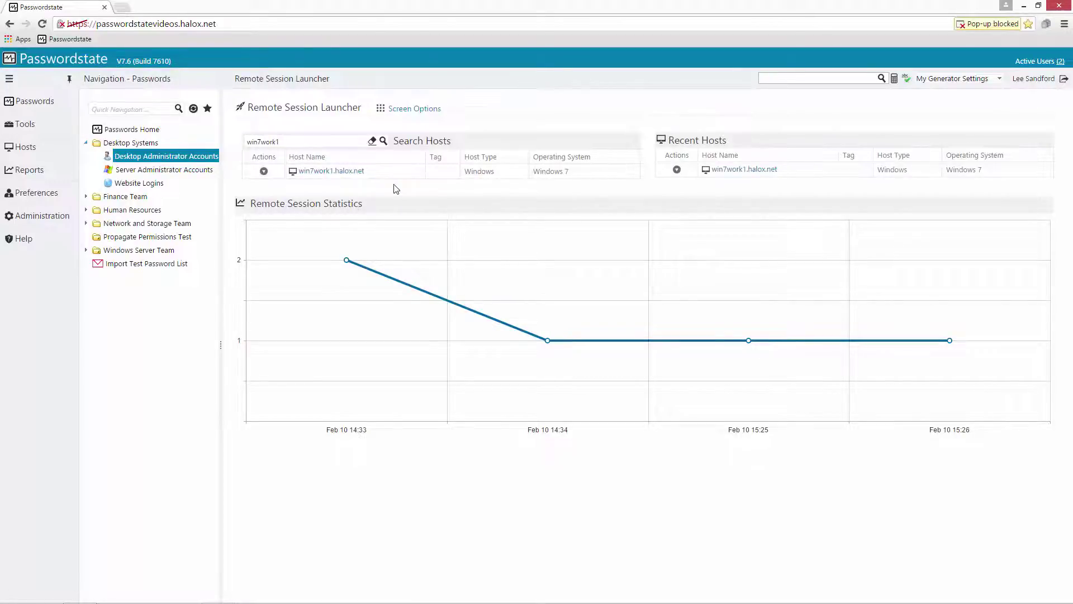
Step: Always allow pop-ups from the Passwordstate site, then relaunch win7work1.halox.net
click(1016, 27)
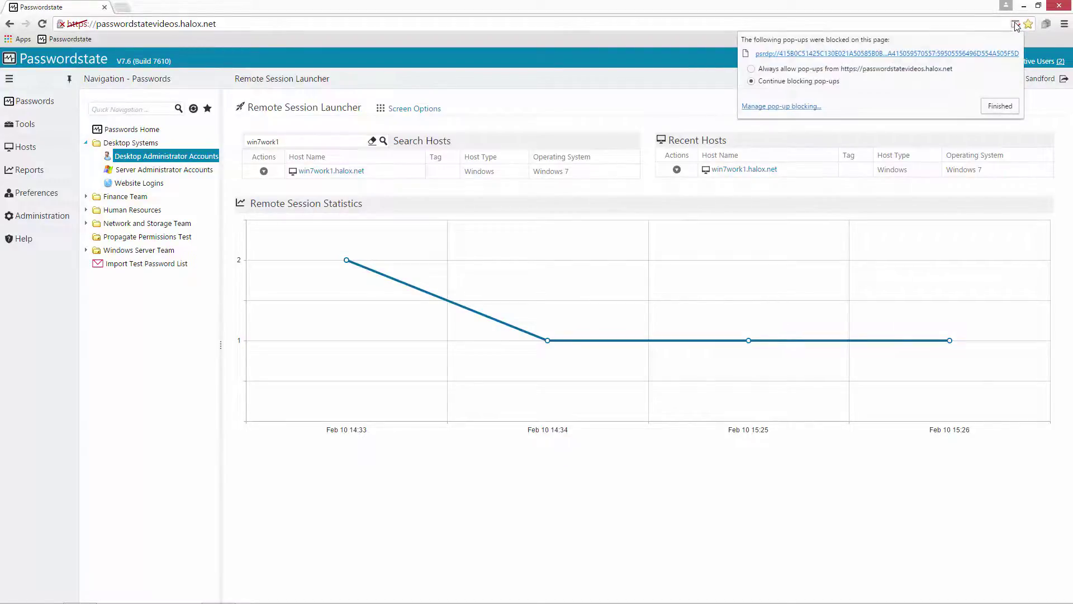
click(788, 69)
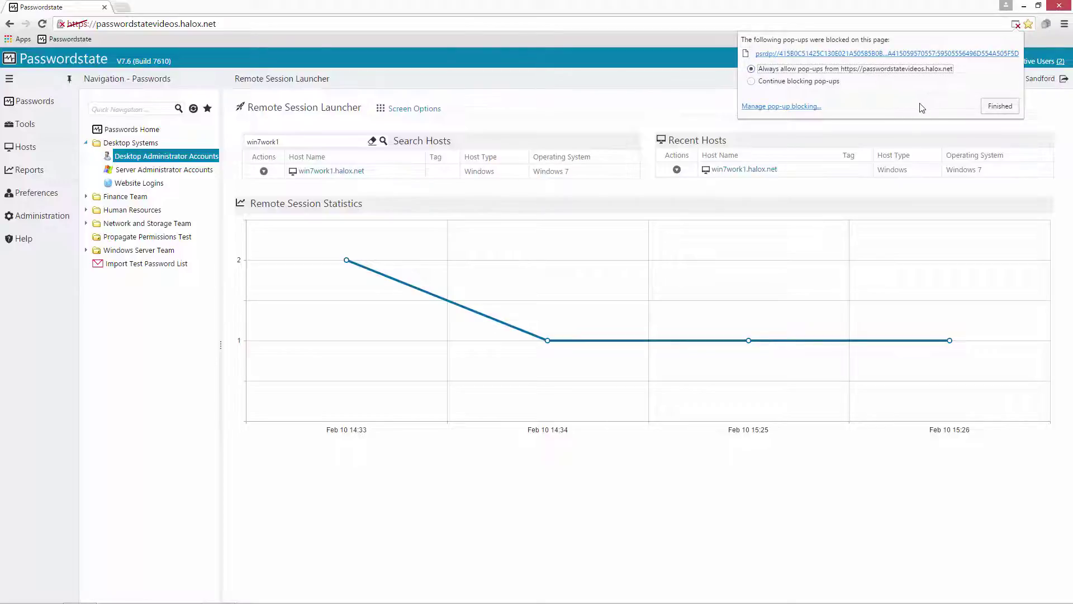
click(999, 106)
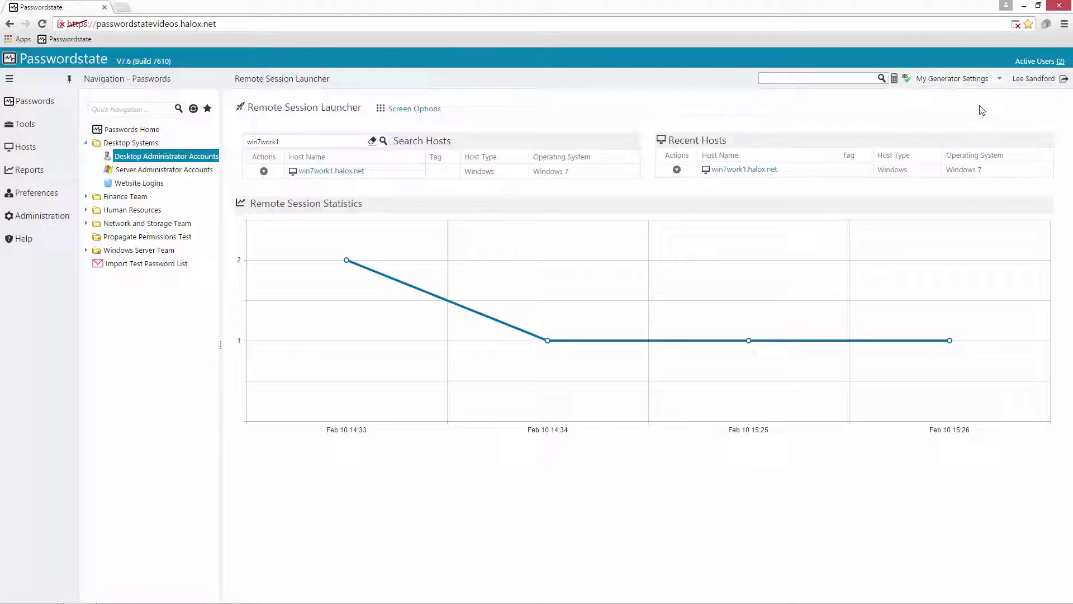
click(340, 174)
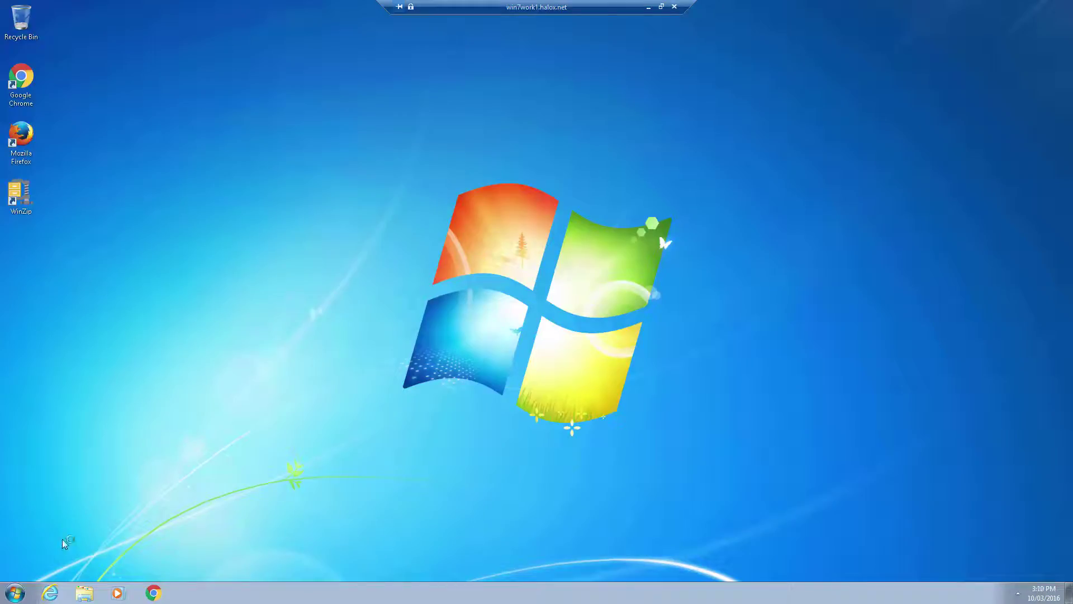
Step: Log off the remote Windows 7 session and close the Remote Desktop Connection window
click(15, 594)
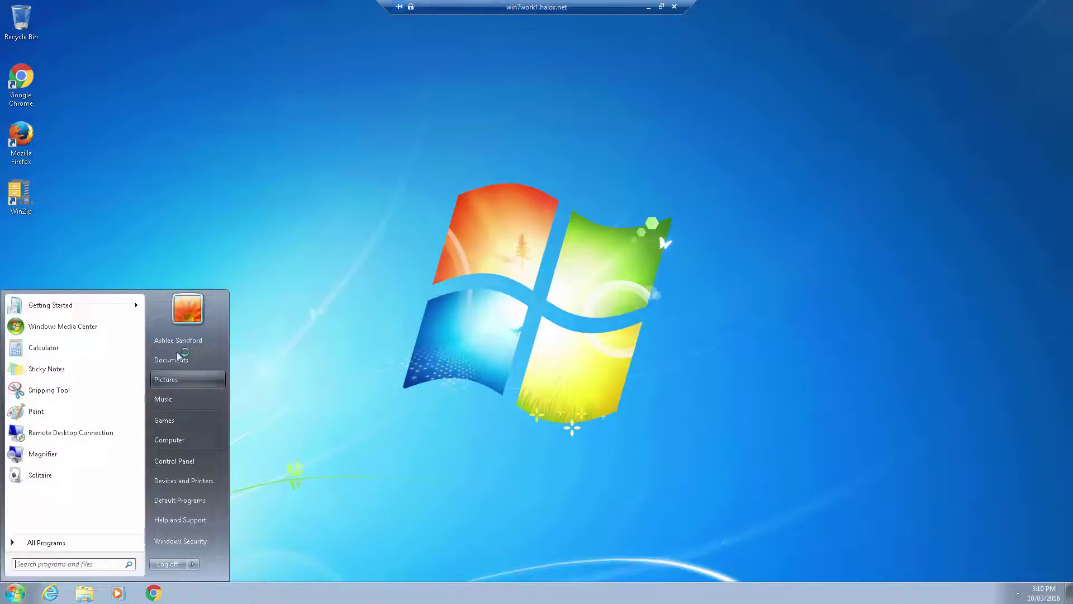
click(171, 565)
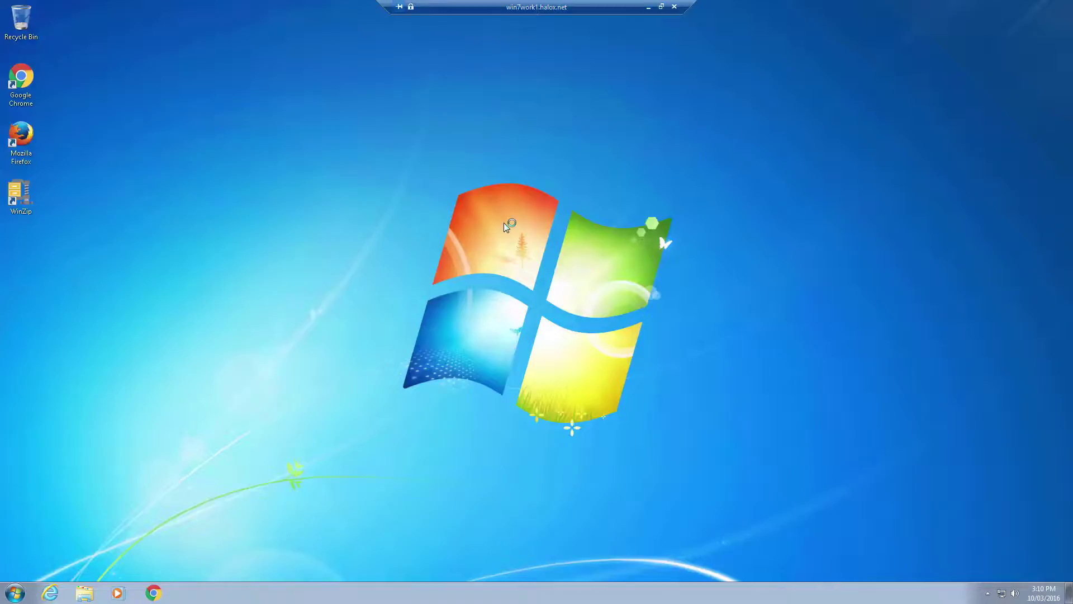
click(649, 8)
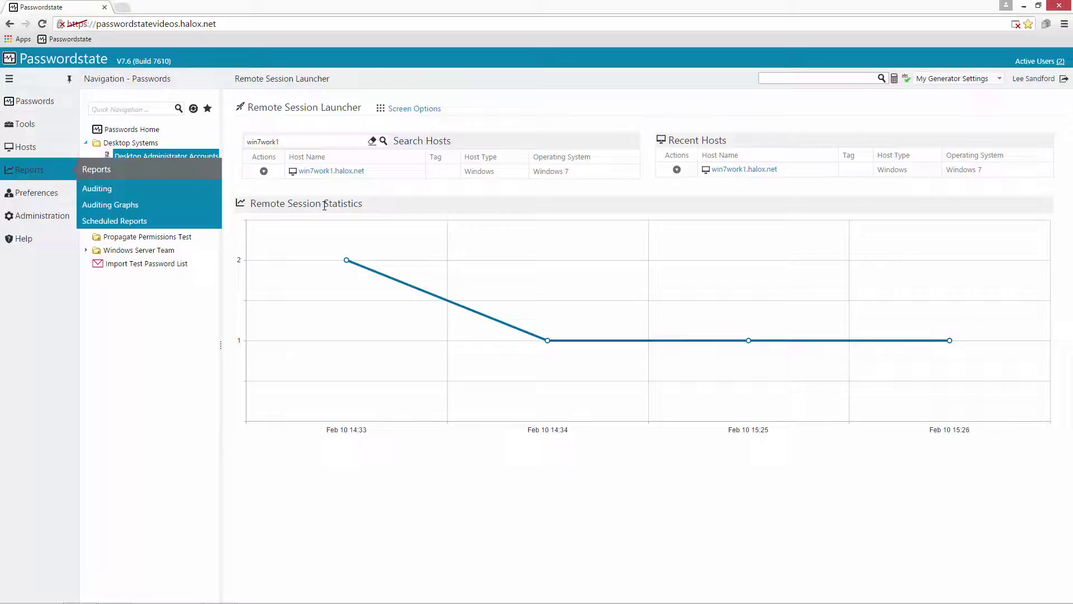
Step: Check Hosts and Resources, then begin a host search from Passwords Home
click(28, 150)
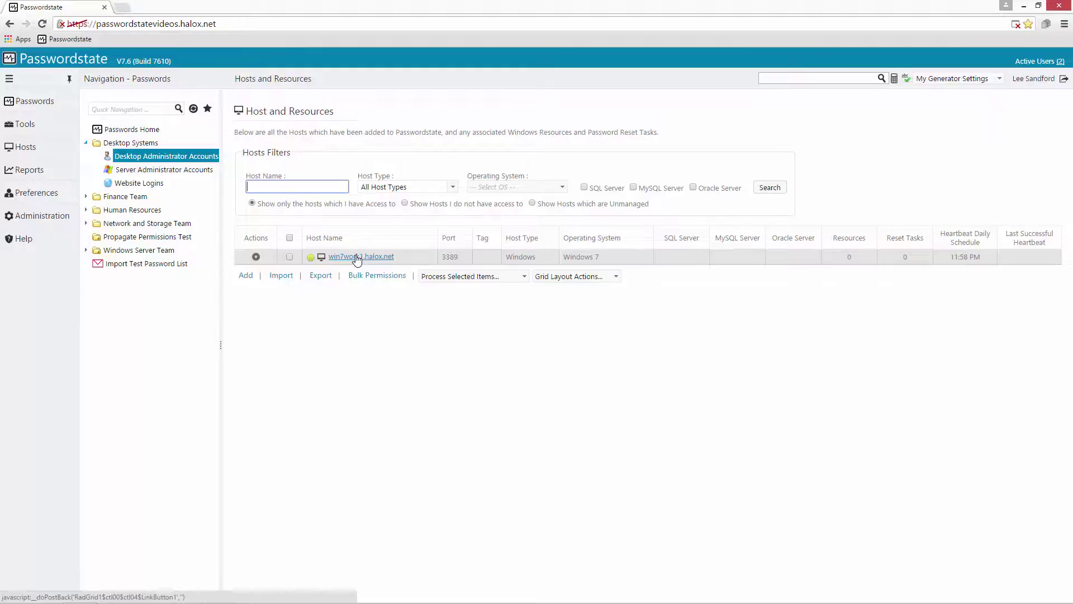
click(50, 103)
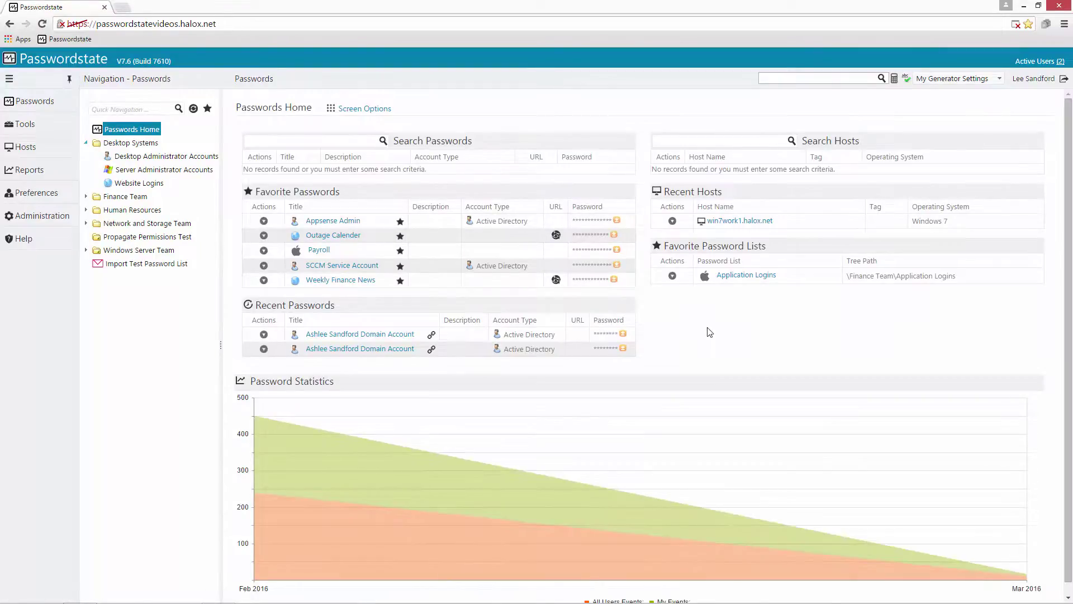
click(700, 141)
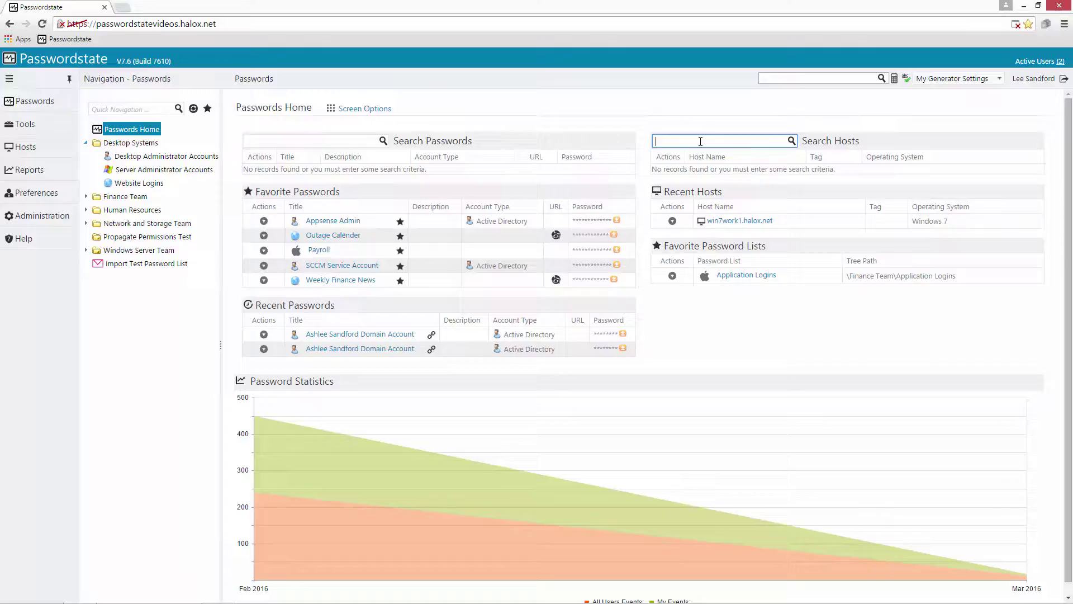